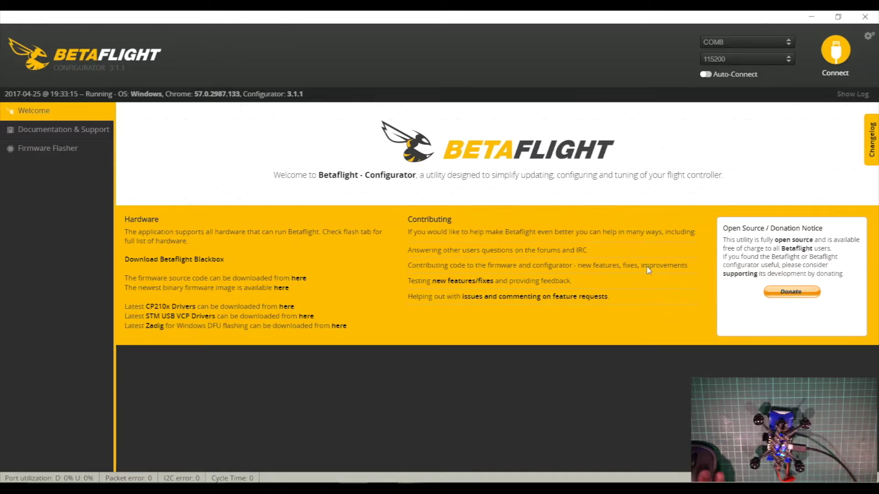
Connect to the flight controller on COM8 at 115200 baud and enable expert mode
left_click(835, 50)
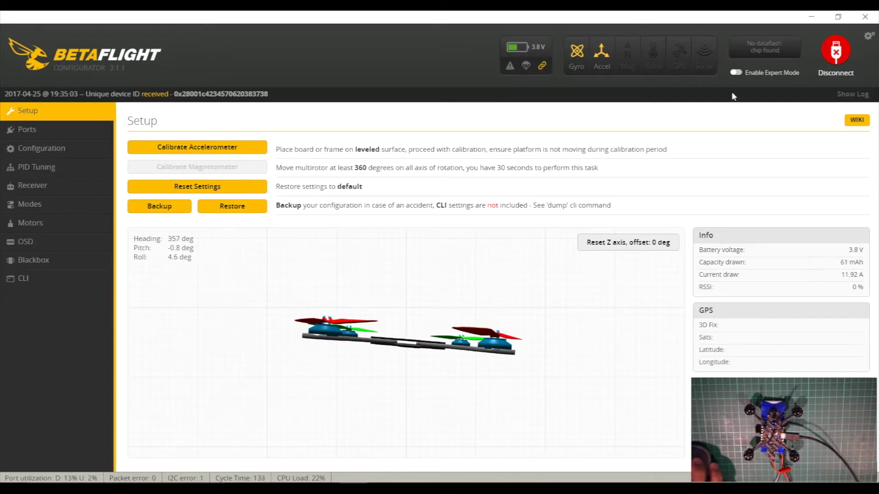
left_click(36, 130)
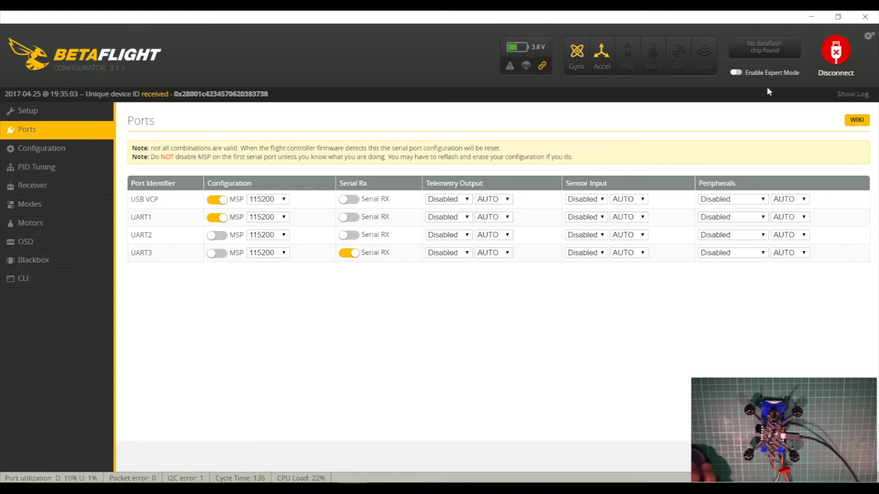
left_click(738, 73)
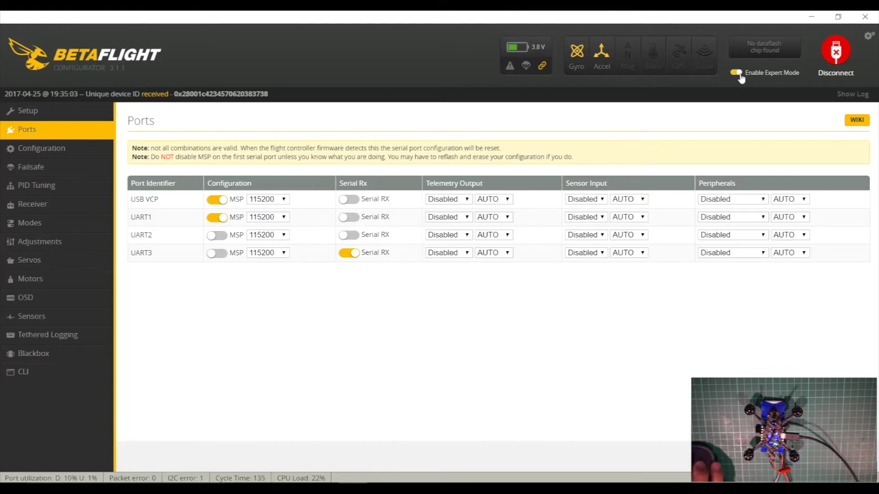
In the flight controller's configuration, check the DSHOT600 ESC/Motor protocol choice and disable MOTOR_STOP
left_click(54, 170)
left_click(50, 149)
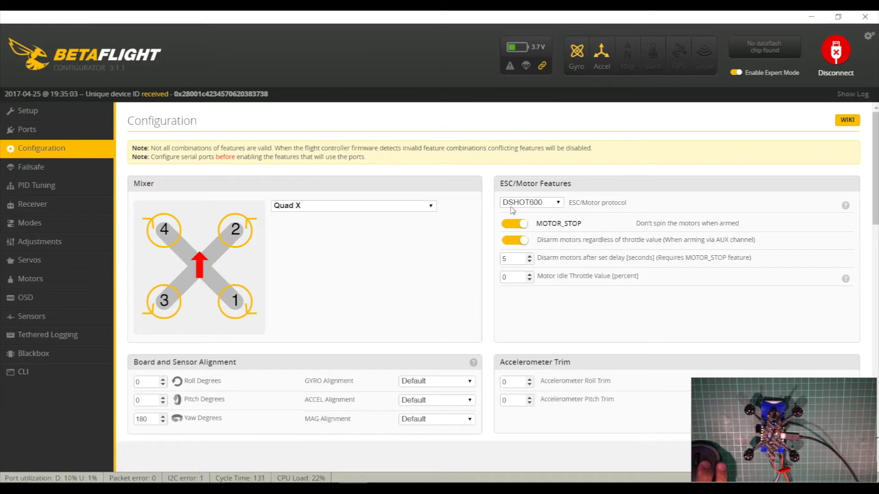
left_click(558, 203)
left_click(558, 206)
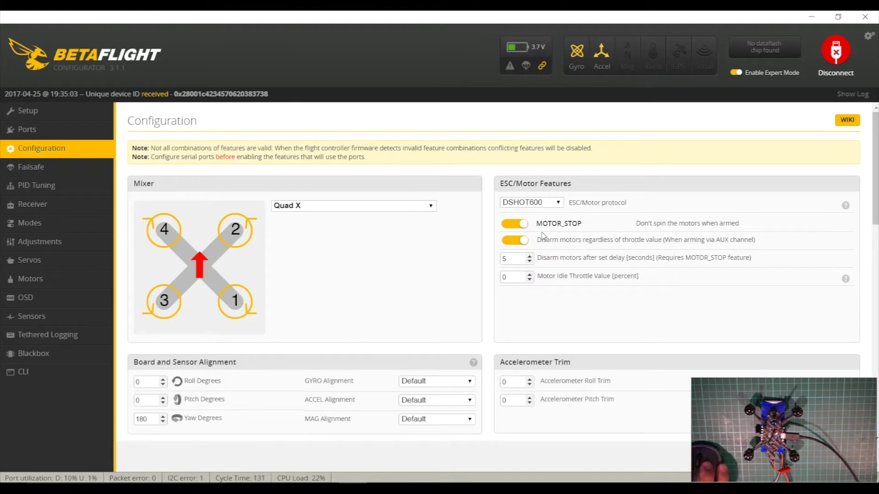
left_click(515, 224)
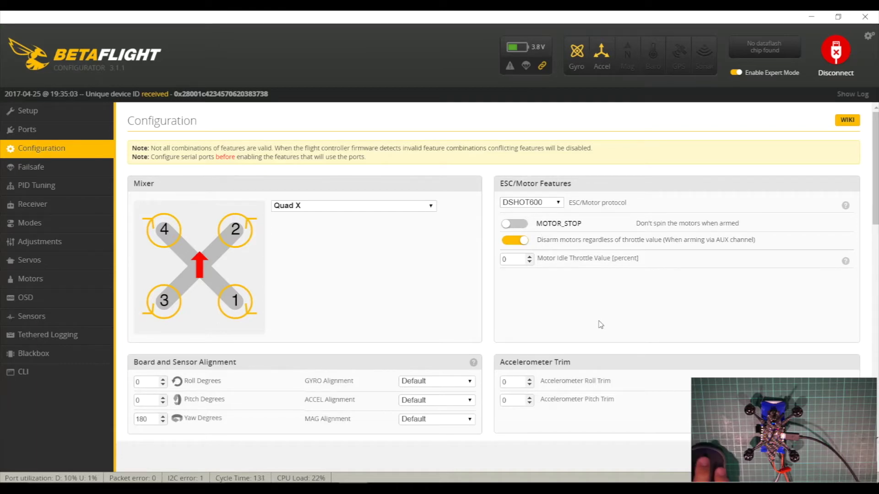
Set the battery's minimum cell voltage to 3.1 and its warning cell voltage to 3.3
scroll(344, 269, "down", 5)
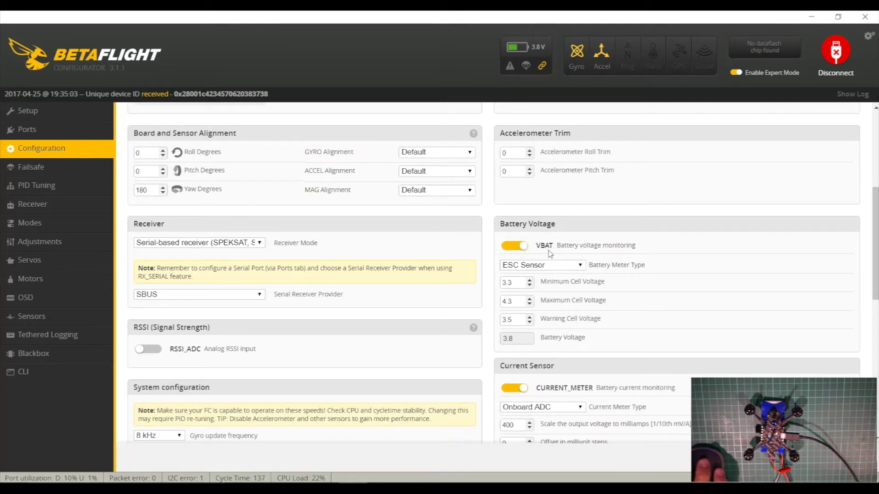
left_click(529, 286)
left_click(530, 286)
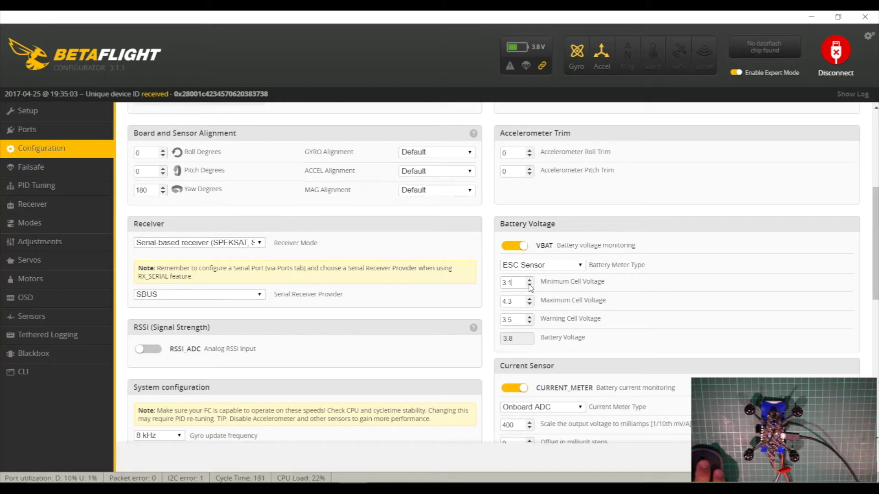
left_click(530, 322)
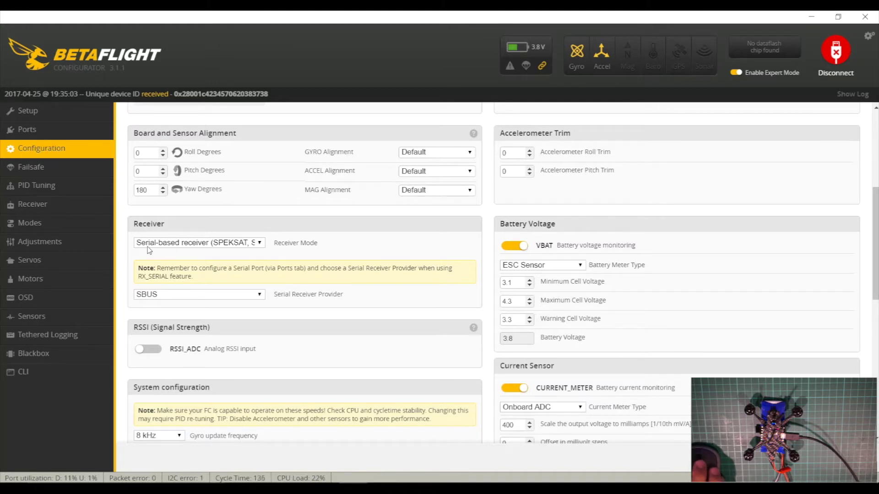
Choose the serial-based receiver mode with SBUS as the serial receiver provider
left_click(261, 245)
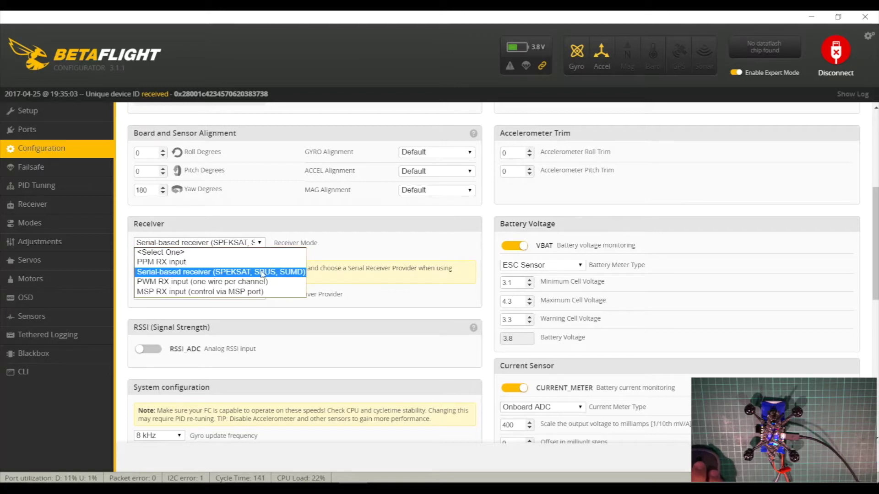
left_click(210, 272)
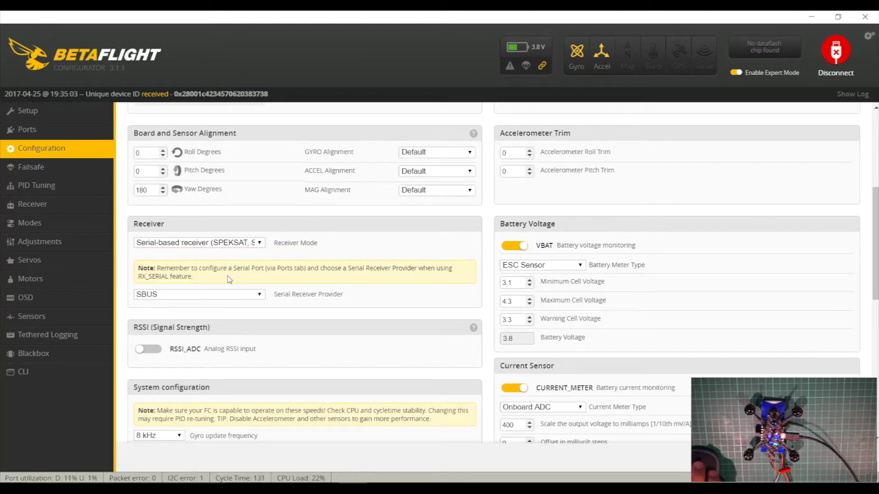
left_click(255, 298)
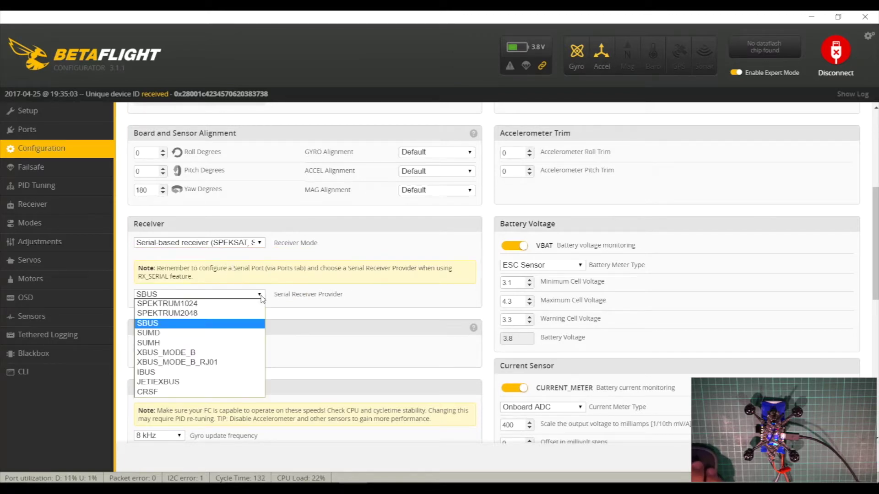
left_click(238, 324)
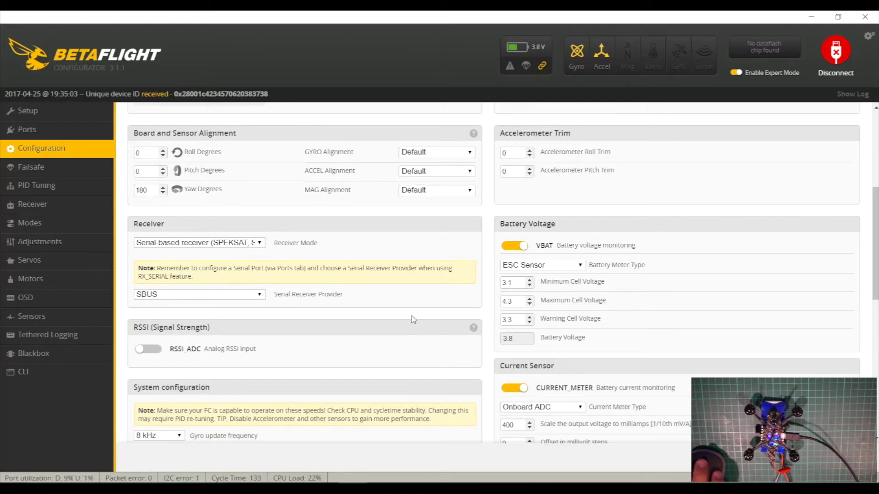
Examine the system configuration, current sensor, GPS, 3D, craft name and other feature settings of the flight controller
scroll(411, 318, "down", 3)
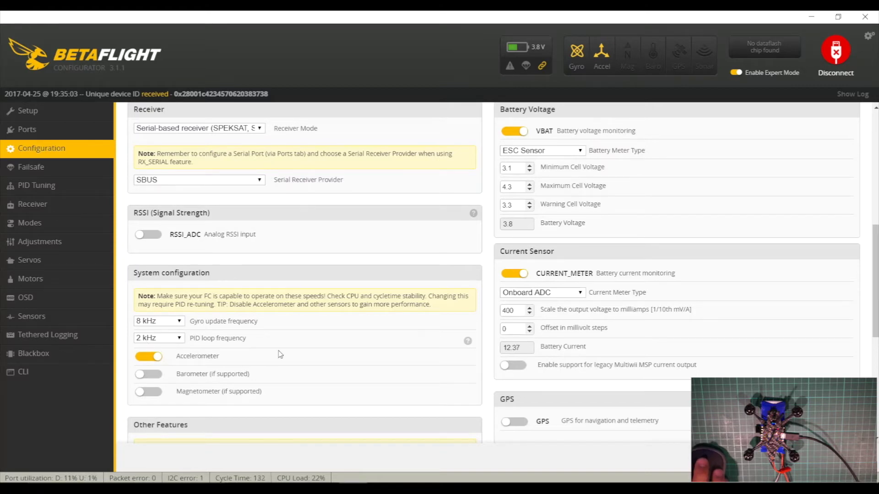
scroll(280, 354, "down", 3)
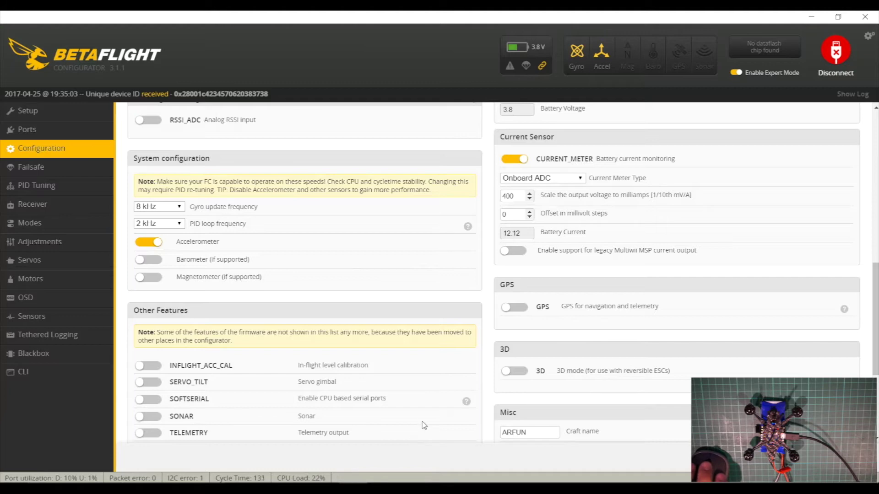
scroll(430, 421, "up", 1)
scroll(431, 421, "down", 3)
scroll(428, 421, "up", 6)
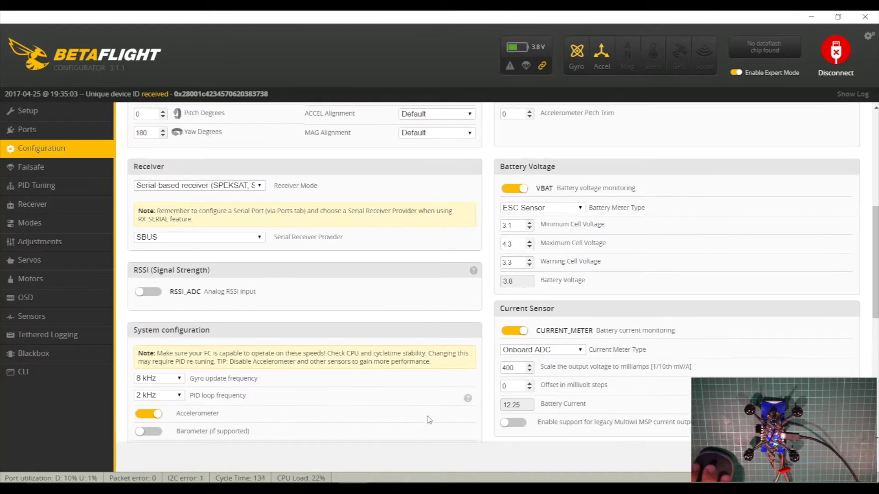
scroll(429, 420, "down", 1)
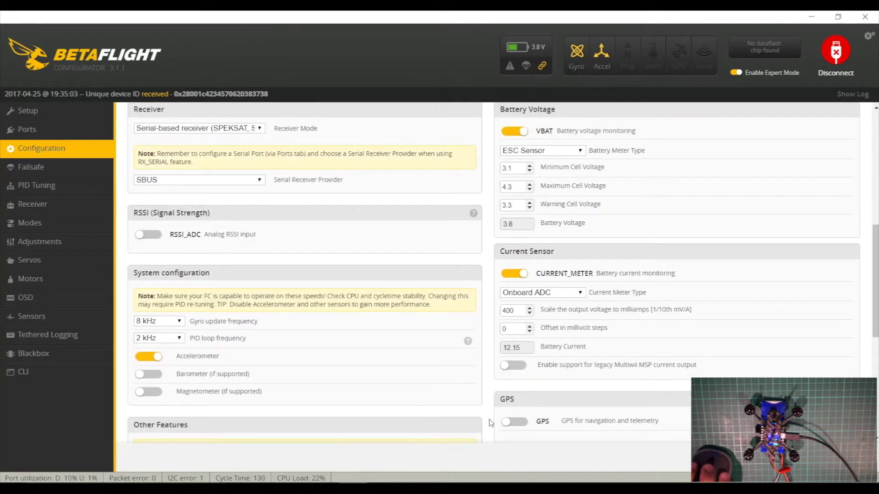
scroll(658, 397, "down", 3)
scroll(595, 298, "up", 2)
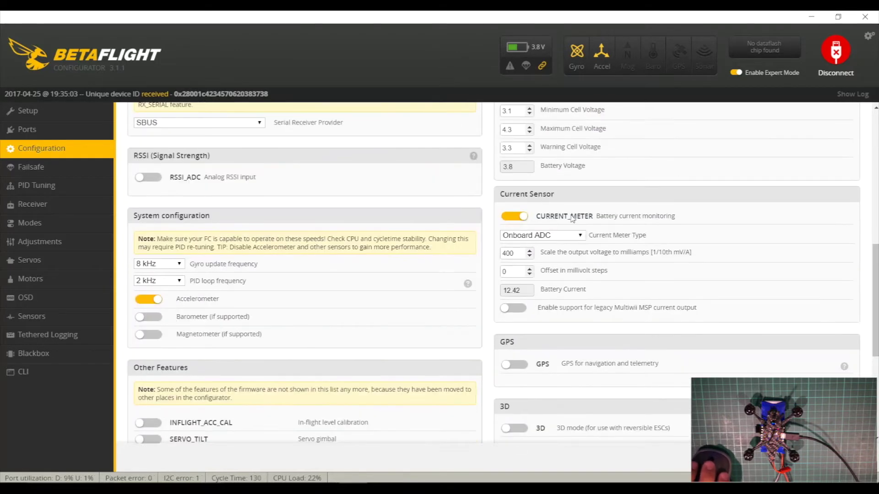
scroll(550, 213, "down", 2)
scroll(567, 238, "up", 3)
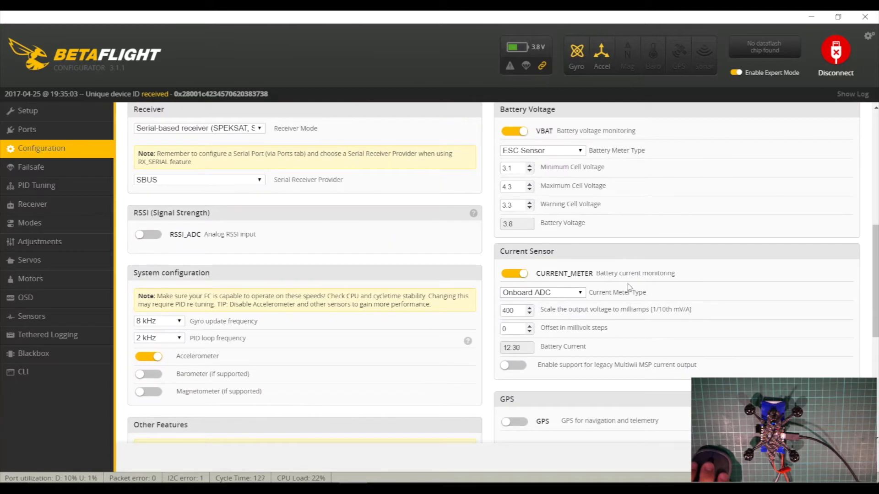
scroll(618, 292, "down", 3)
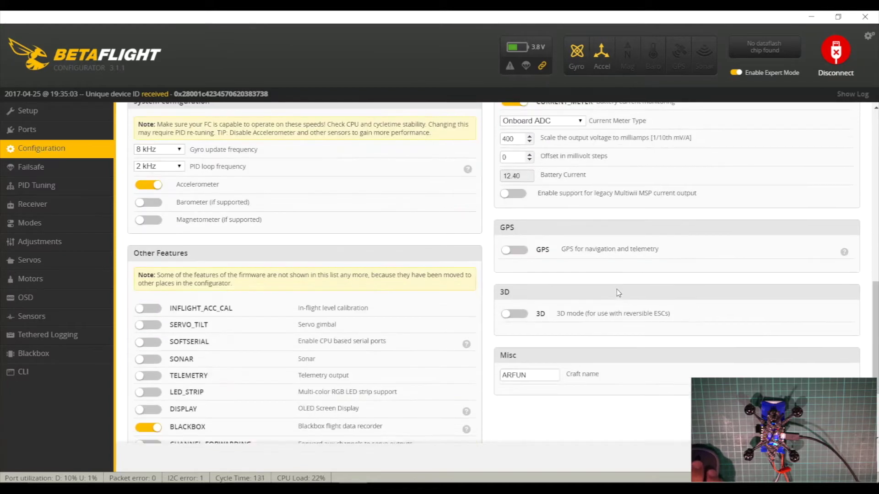
scroll(616, 290, "down", 2)
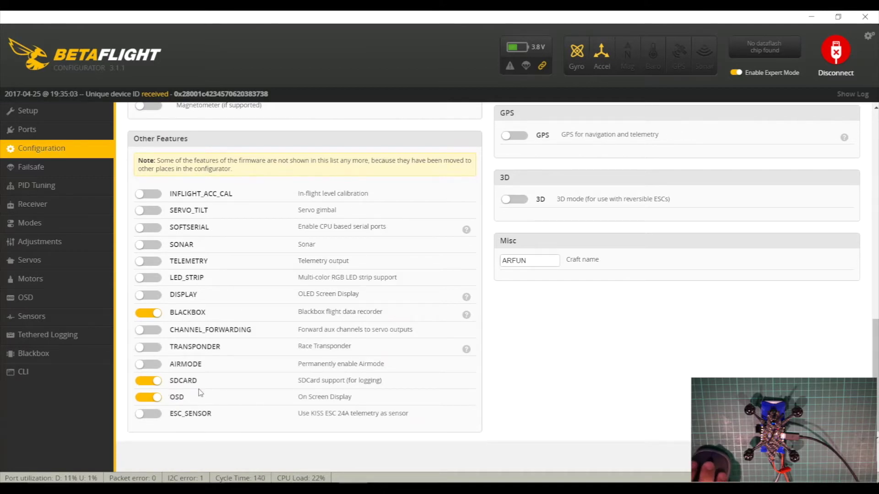
scroll(543, 376, "down", 1)
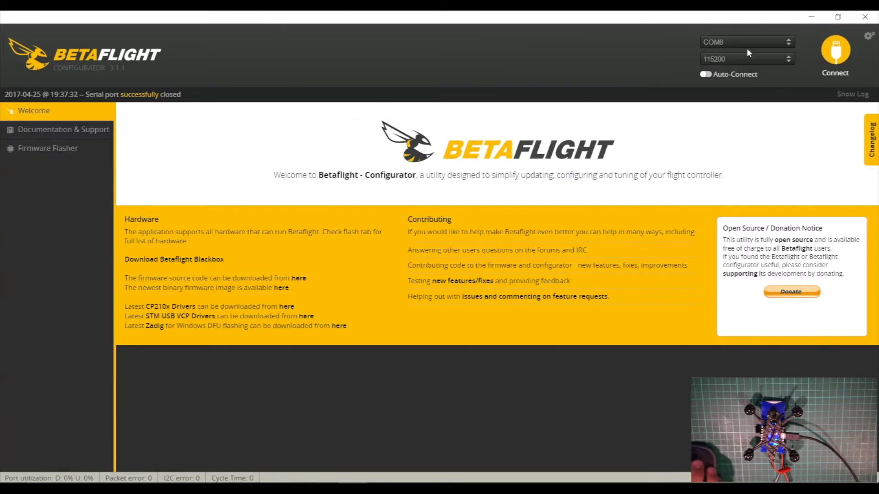
Reconnect to the flight controller on COM8 and review its failsafe settings, including the stage 2 procedure
left_click(835, 54)
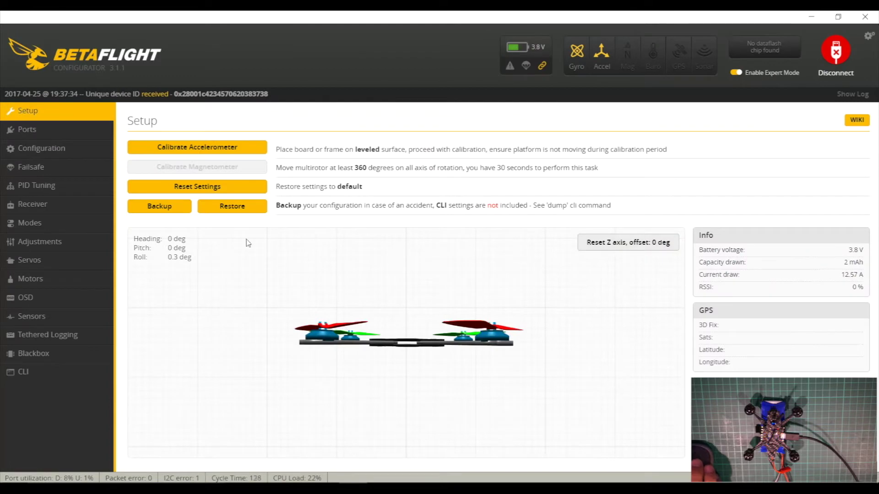
left_click(39, 169)
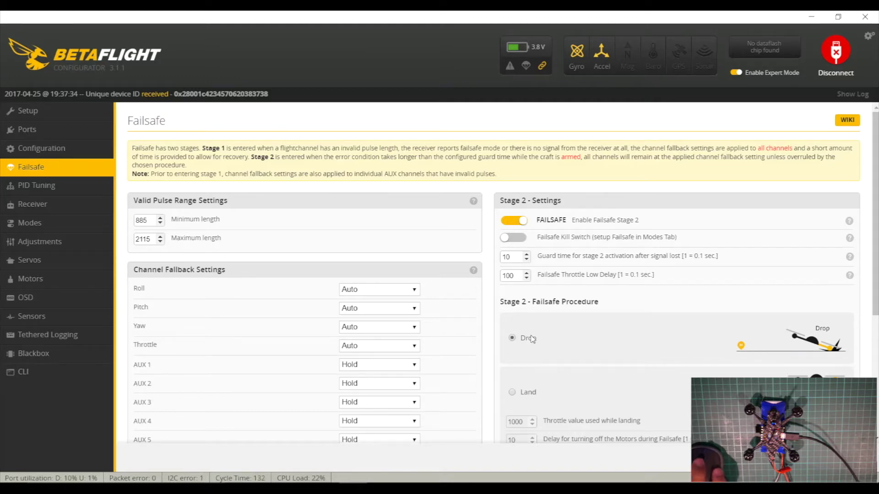
scroll(532, 338, "down", 5)
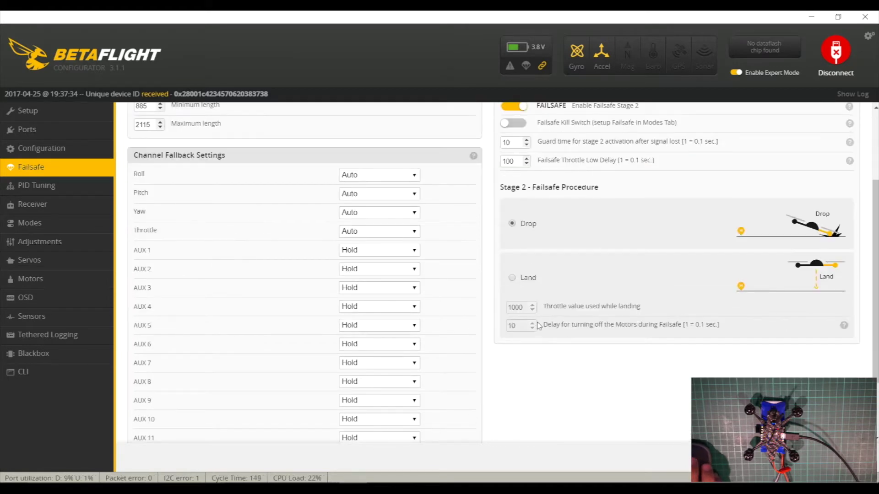
scroll(543, 316, "up", 5)
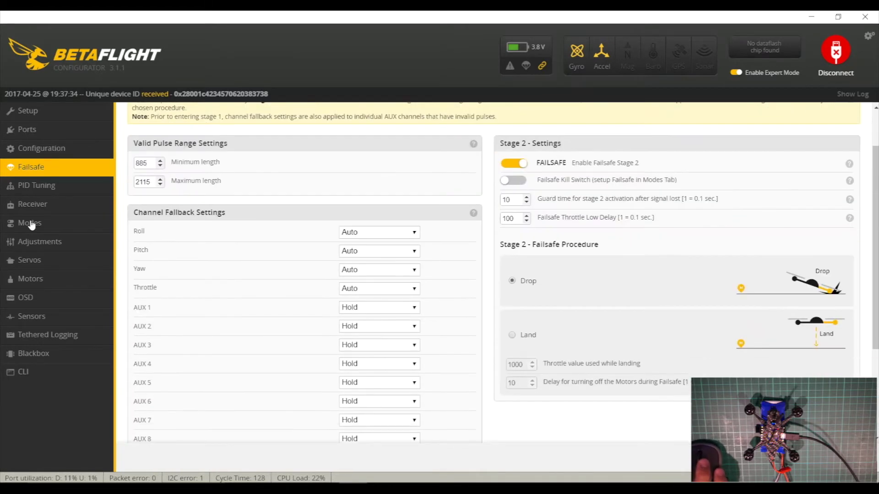
Examine the PID and rate values, the receiver channels, the mode ranges and the OSD elements
left_click(56, 186)
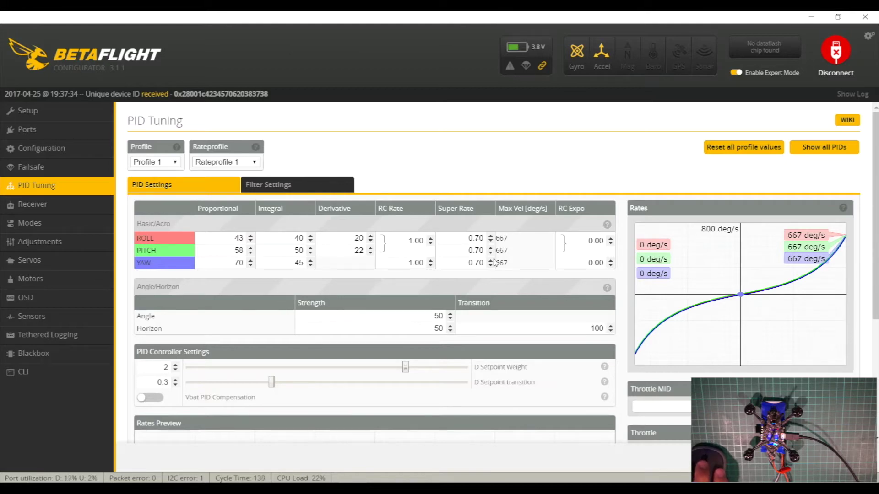
scroll(672, 292, "down", 4)
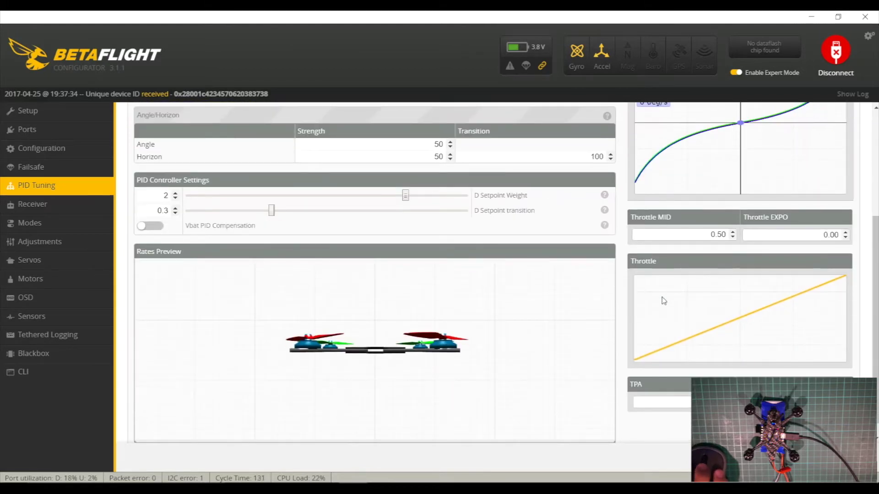
scroll(653, 294, "up", 3)
scroll(660, 301, "down", 3)
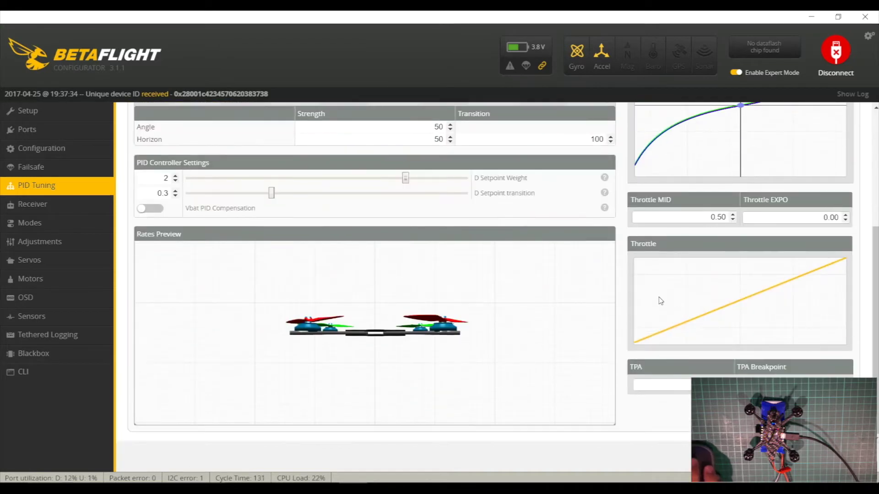
scroll(657, 293, "up", 2)
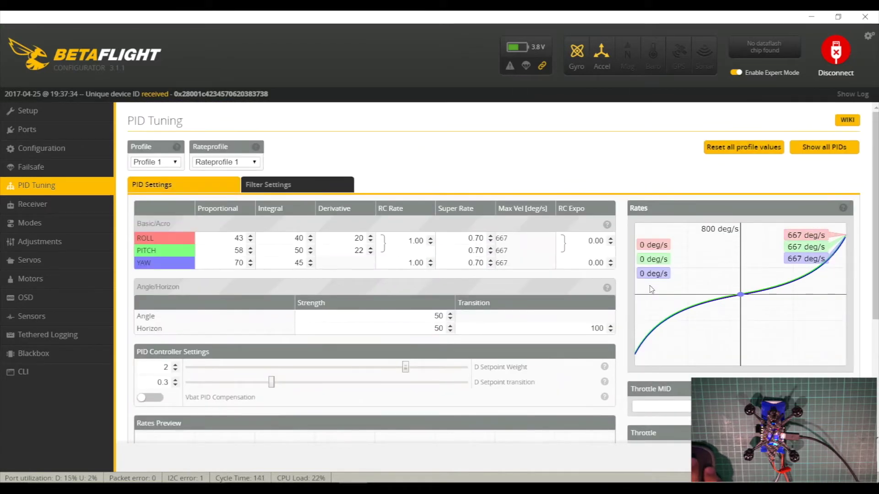
left_click(22, 209)
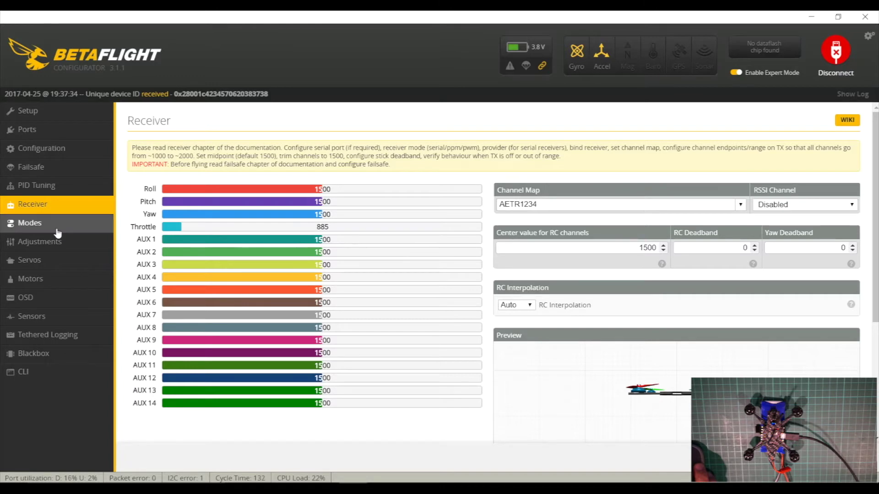
left_click(38, 224)
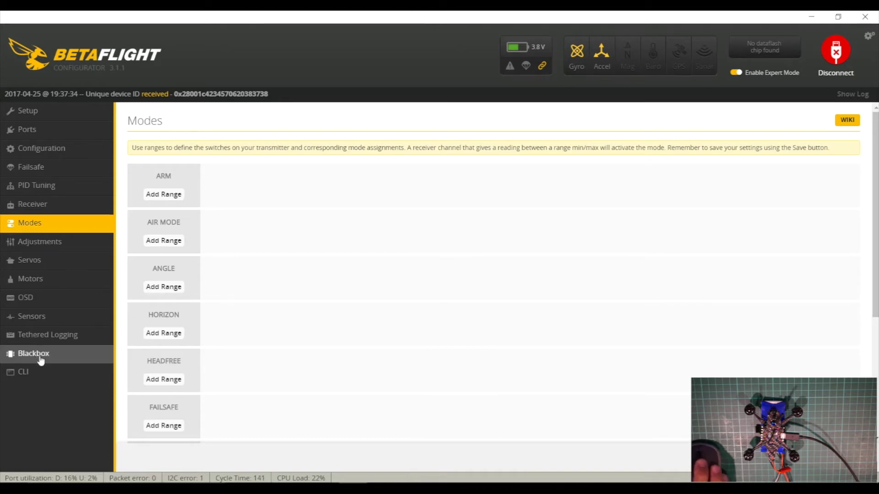
left_click(28, 298)
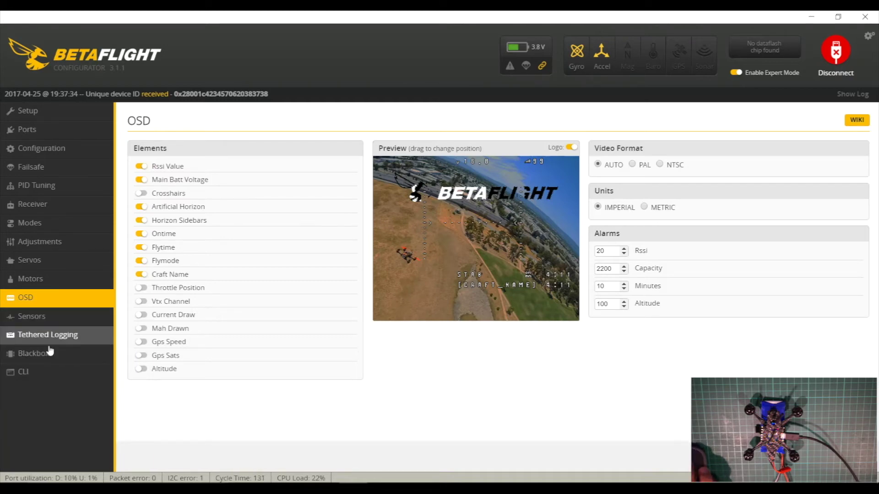
Query the flight controller from the command line with the version and status commands
left_click(28, 370)
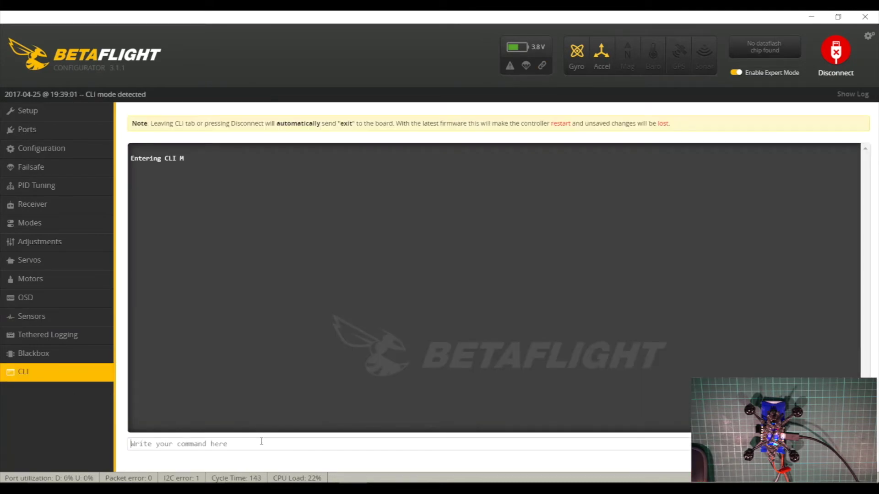
type("version")
key("Return")
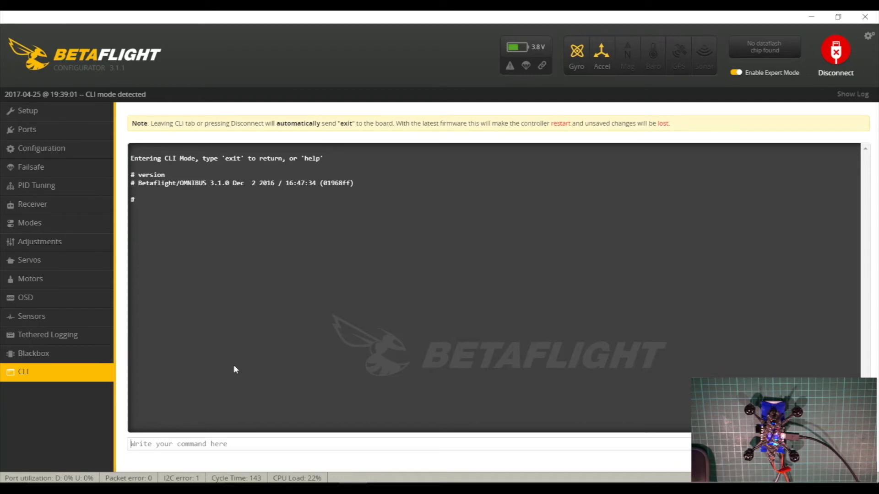
type("sta")
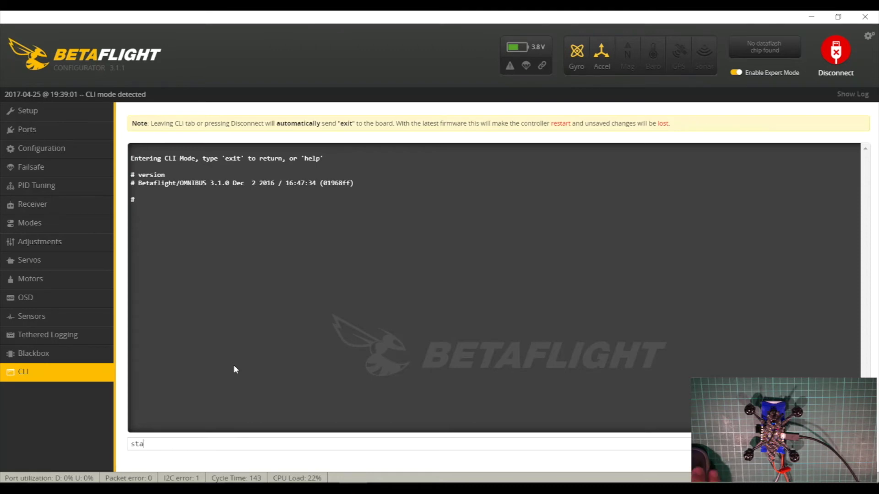
type("tus")
key("Return")
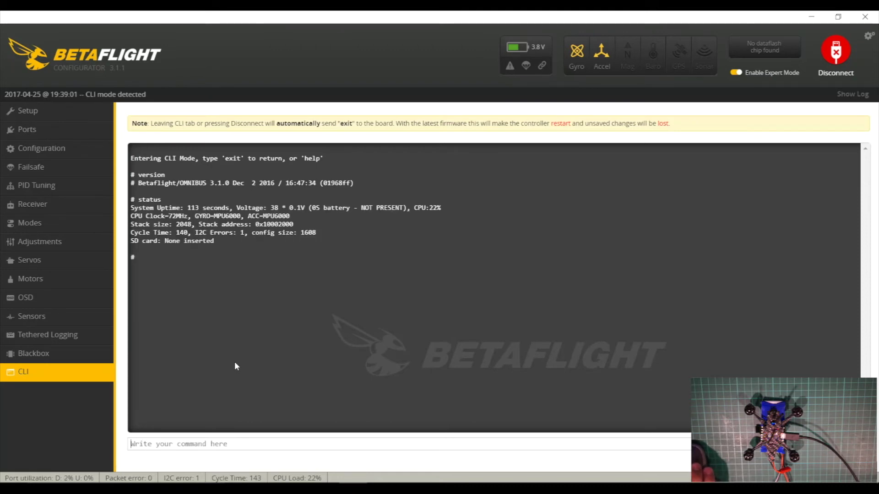